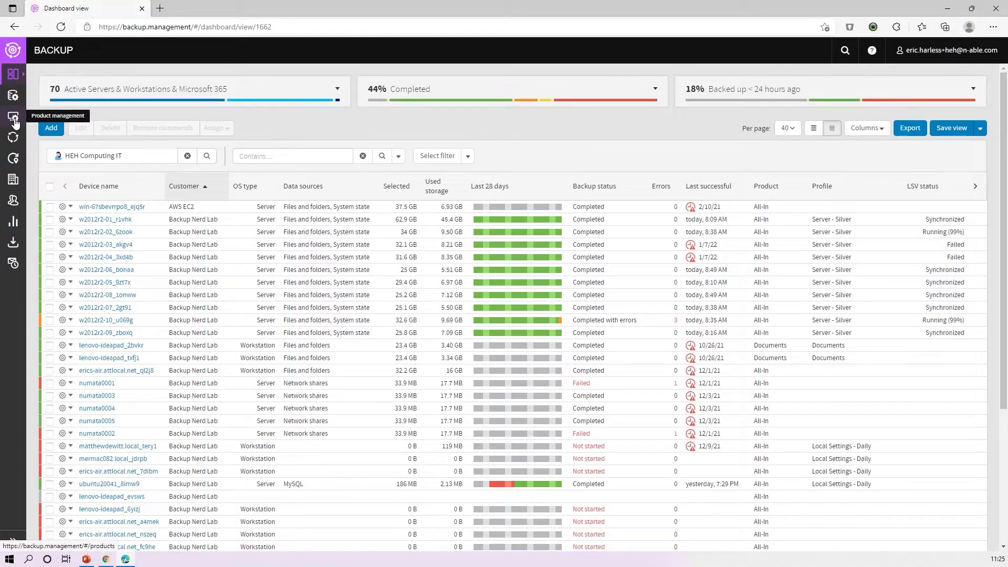
# Step: Duplicate the All-In product as 'All-In - clone' with 28-day retention and view its backup data sources
pyautogui.click(14, 122)
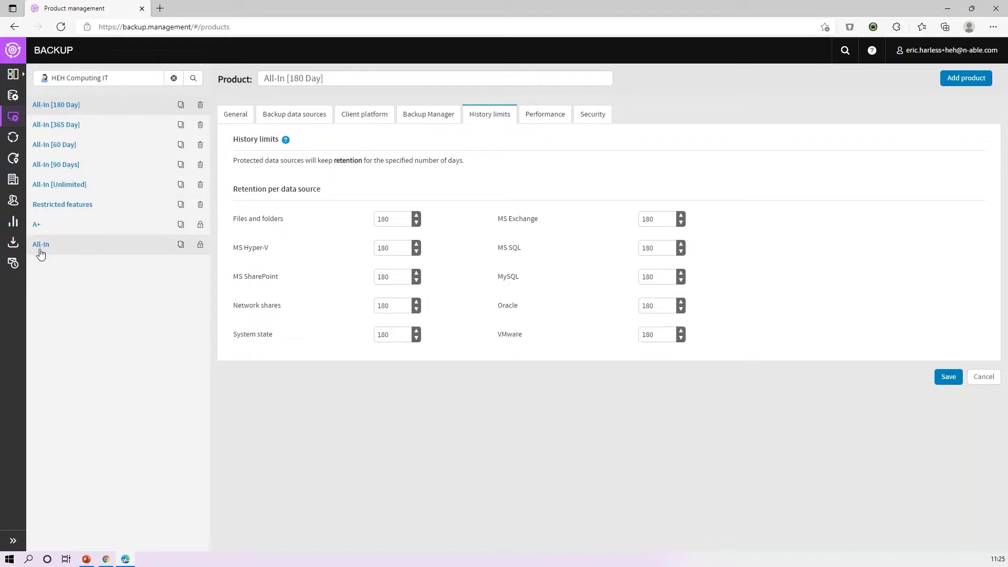
pyautogui.click(180, 246)
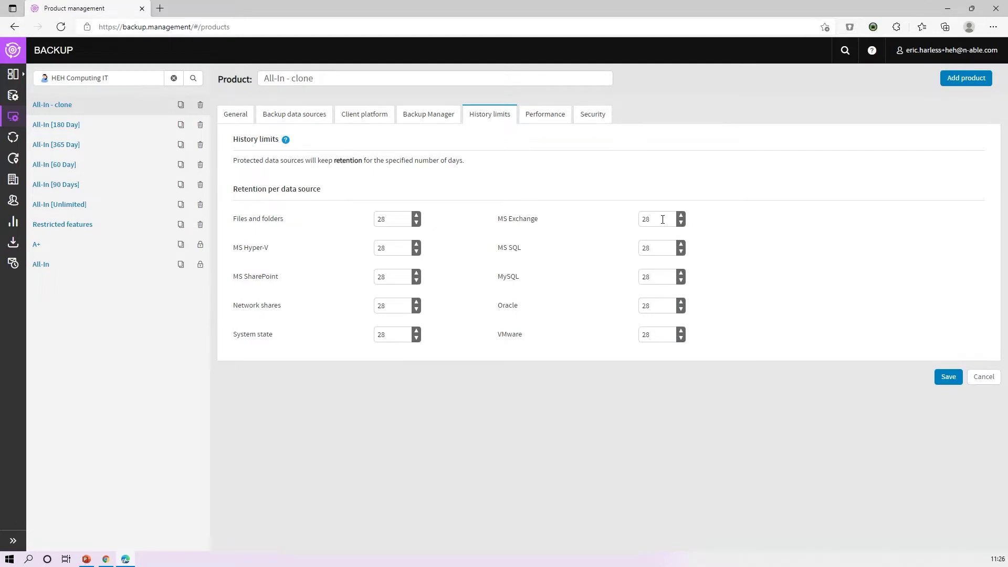
pyautogui.moveTo(656, 219); pyautogui.dragTo(618, 224)
pyautogui.click(292, 120)
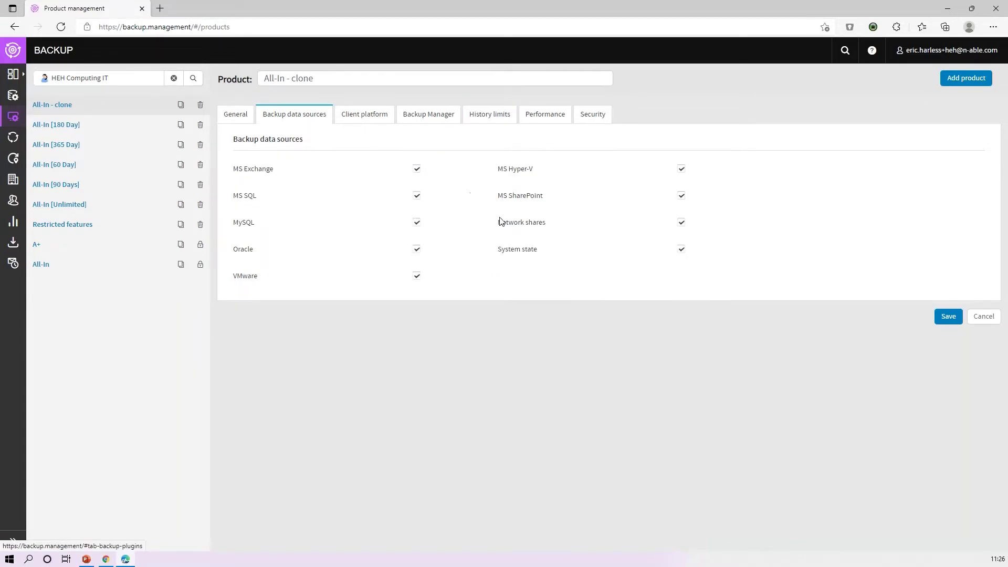
# Step: Review All-In - clone's client platforms and history limits, then return to the devices dashboard
pyautogui.click(373, 120)
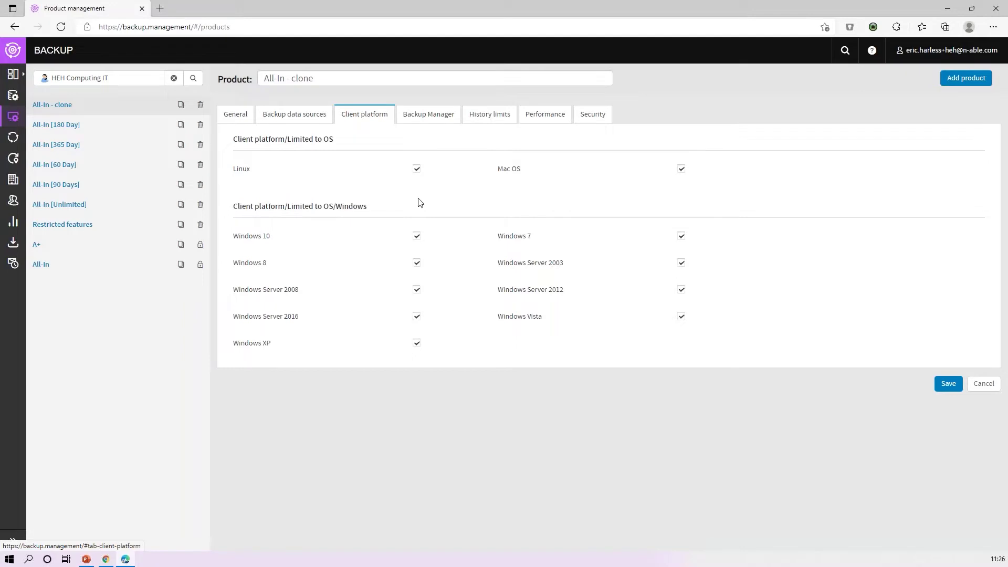
pyautogui.click(484, 122)
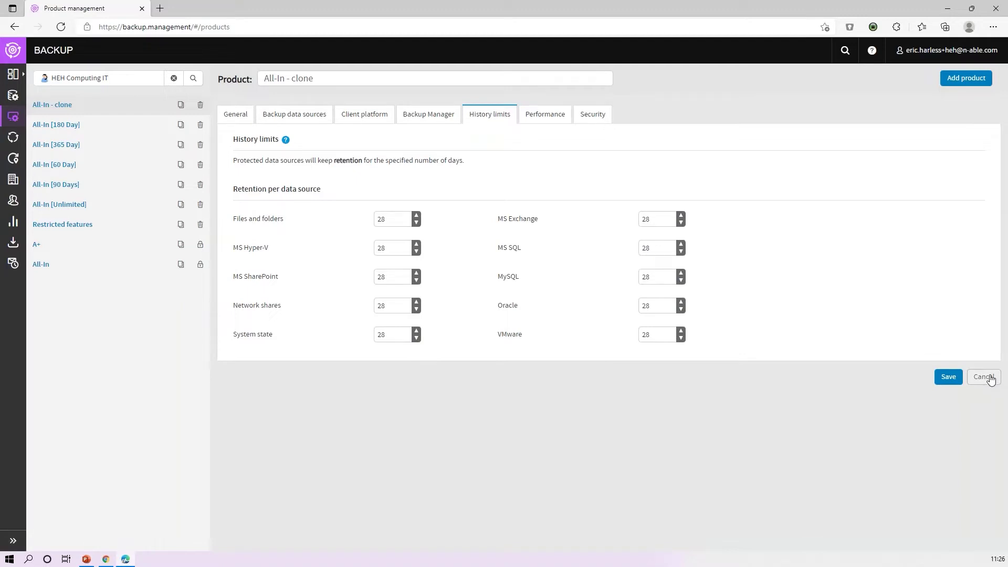
pyautogui.click(48, 51)
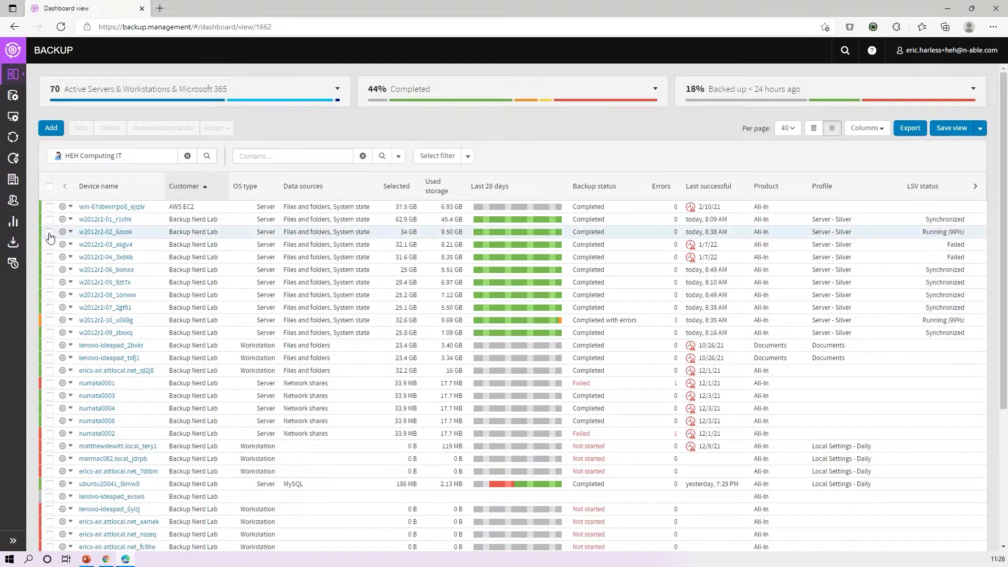
# Step: Select servers w2012r2-02_6zook, w2012r2-03_akgv4, w2012r2-04_3xd4b and w2012r2-06_bonaa
pyautogui.click(50, 232)
pyautogui.click(49, 244)
pyautogui.click(49, 256)
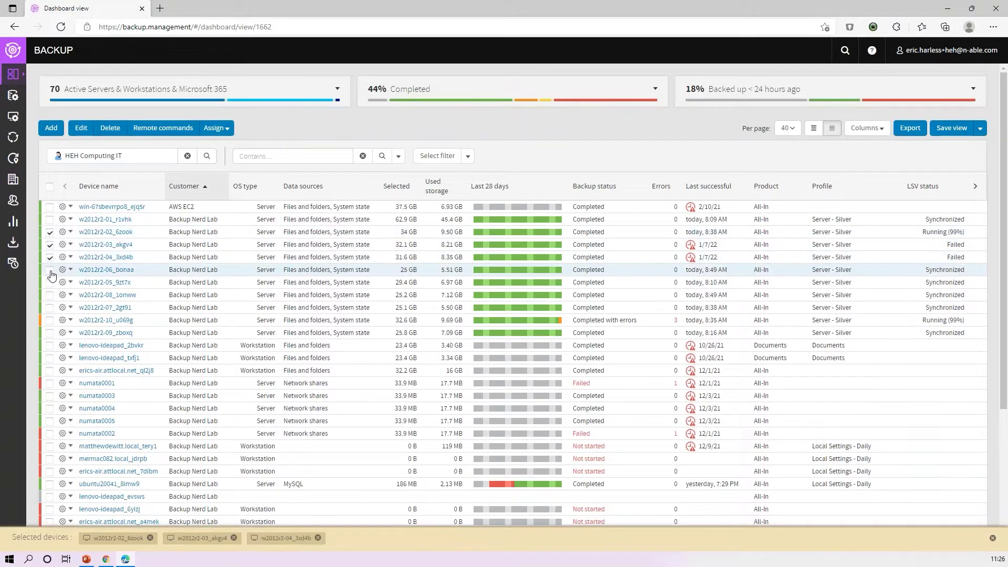
pyautogui.click(50, 270)
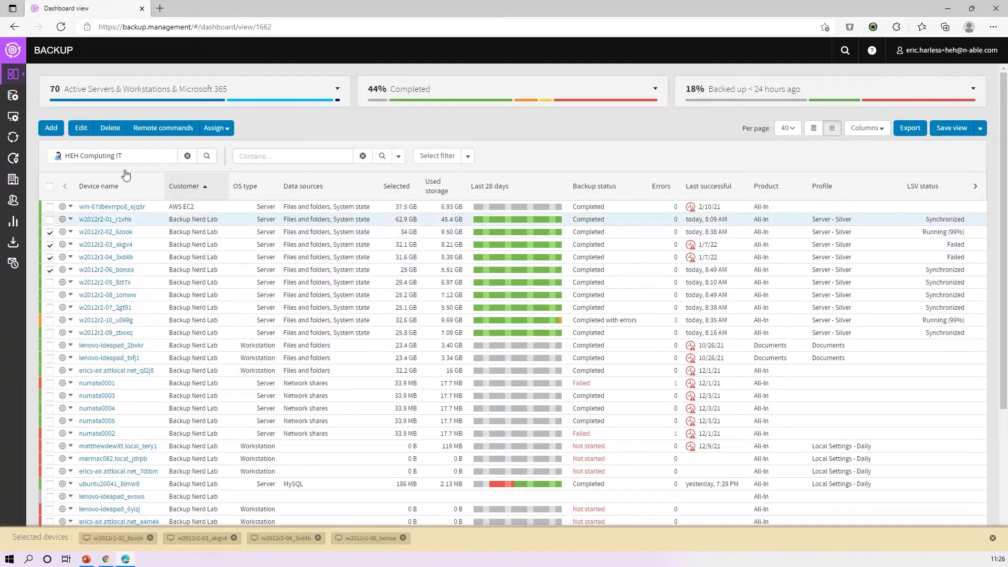
# Step: Check the bulk Edit > Product options without changing anything, then open w2012r2-03_akgv4's properties
pyautogui.click(75, 129)
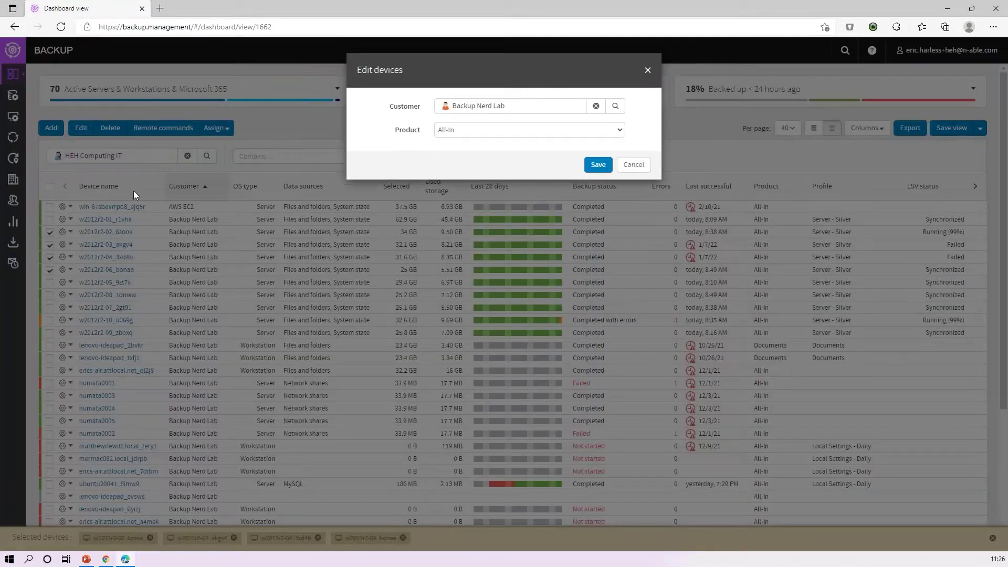
pyautogui.click(454, 133)
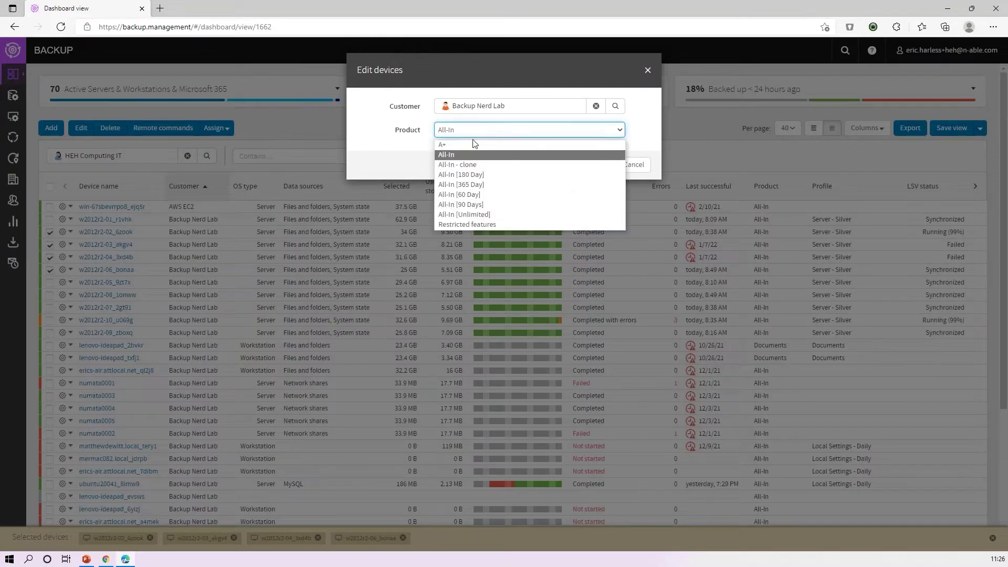
pyautogui.click(468, 185)
pyautogui.click(310, 253)
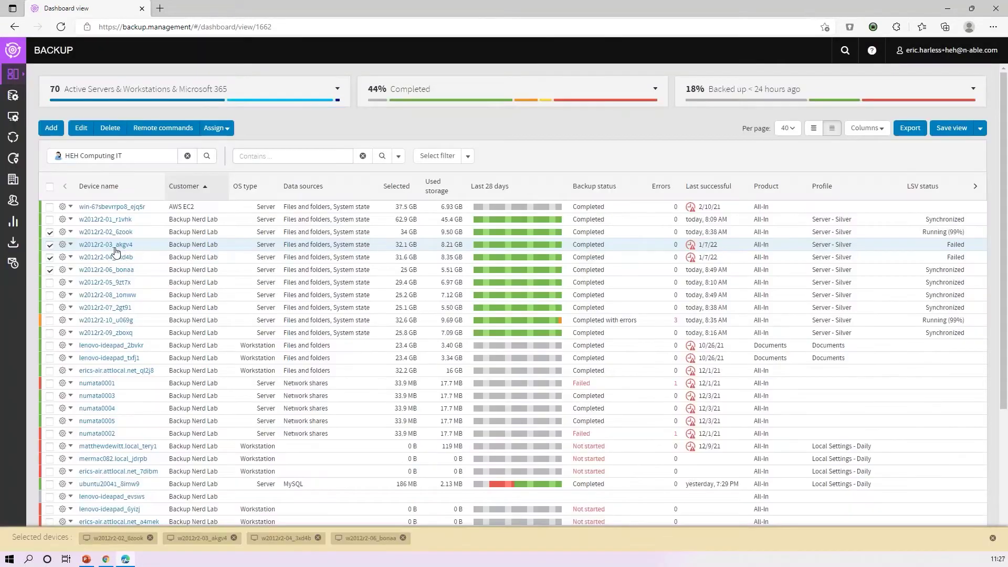
pyautogui.click(111, 247)
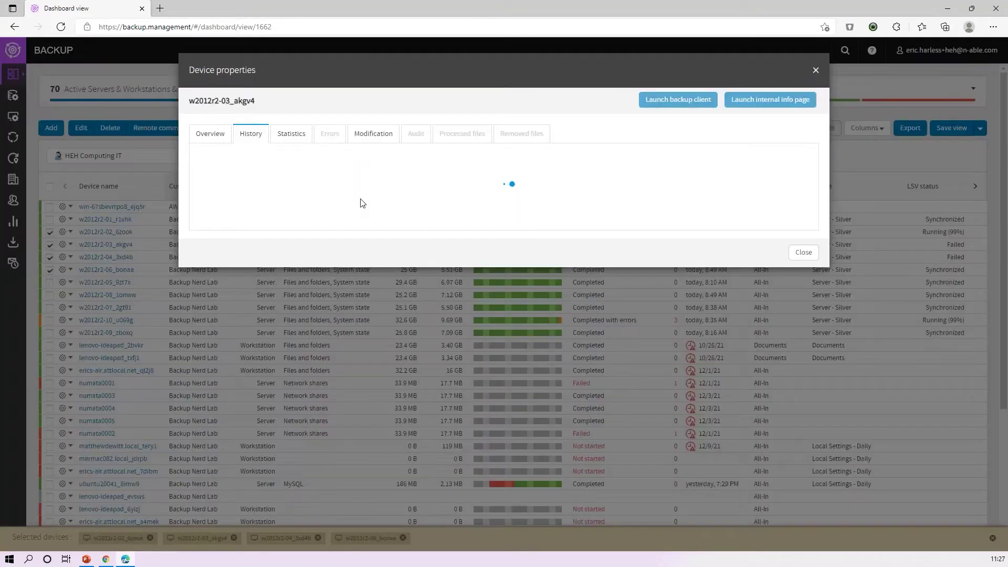
# Step: Confirm w2012r2-03_akgv4 stays on the All-In product, cancel, and reopen its properties
pyautogui.click(373, 135)
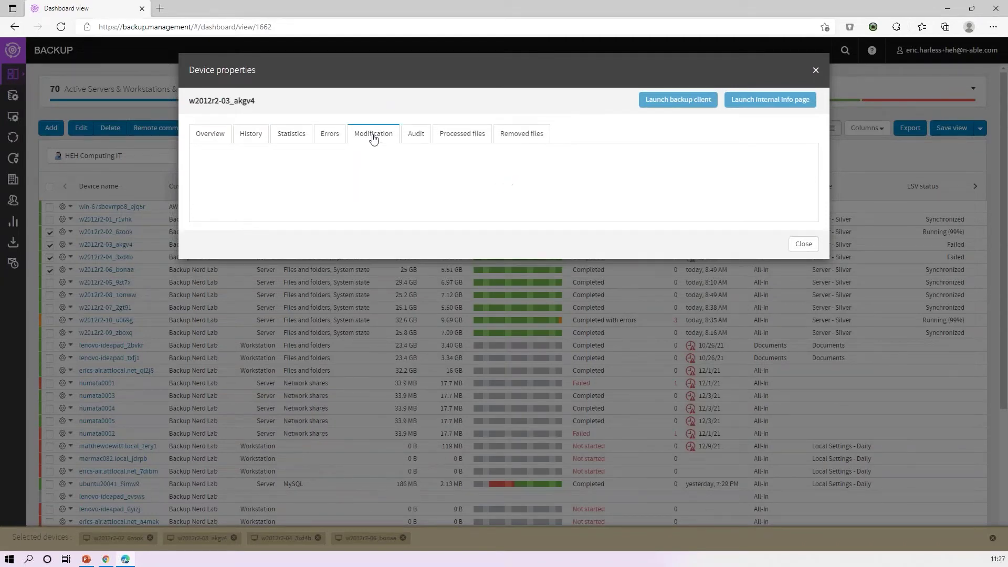
pyautogui.click(441, 246)
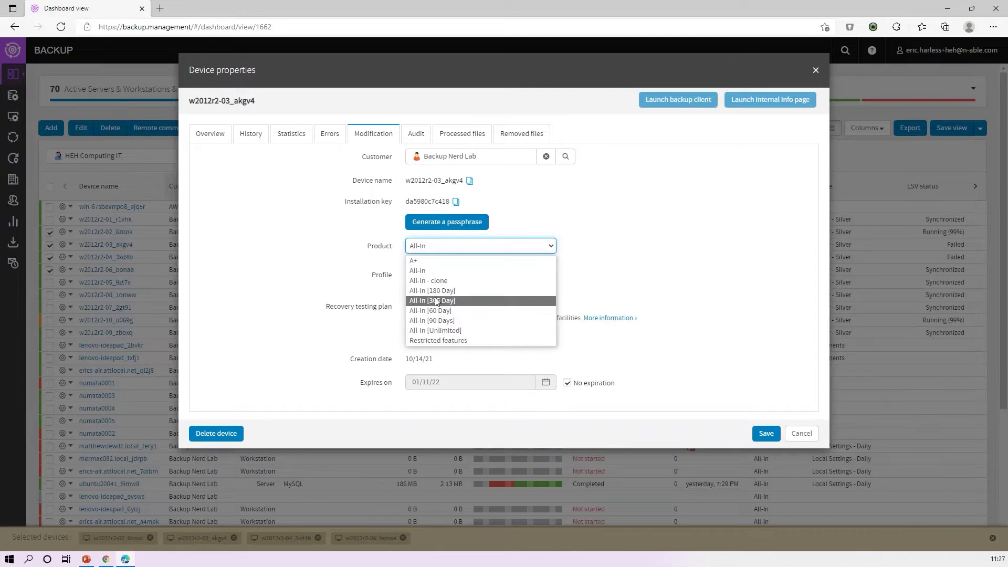
pyautogui.click(697, 252)
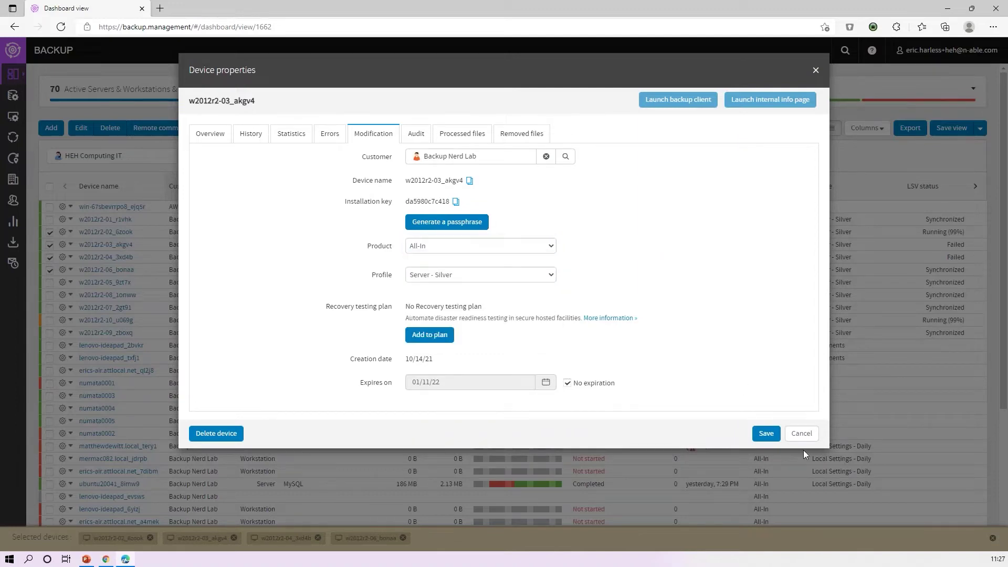
pyautogui.click(802, 433)
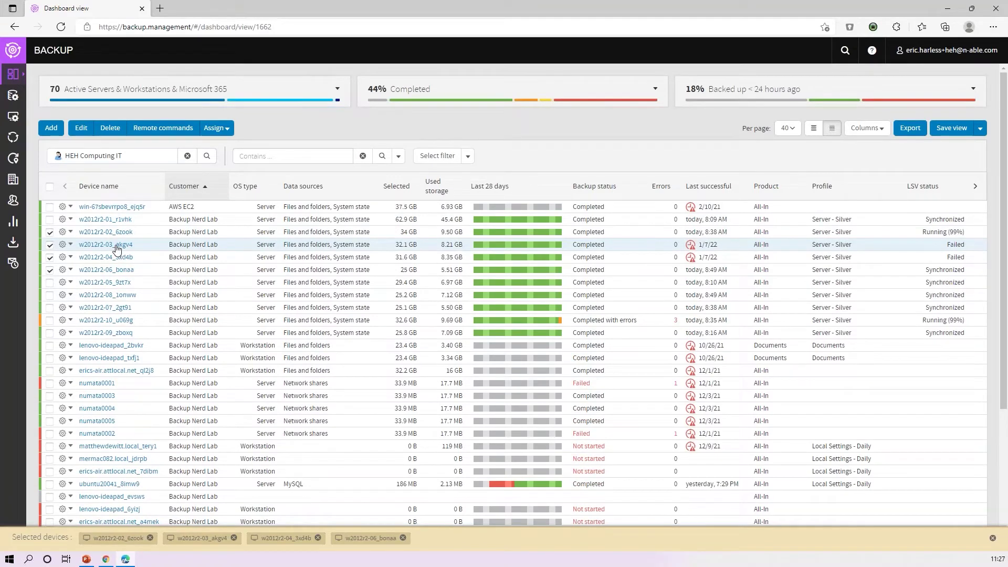
pyautogui.click(117, 245)
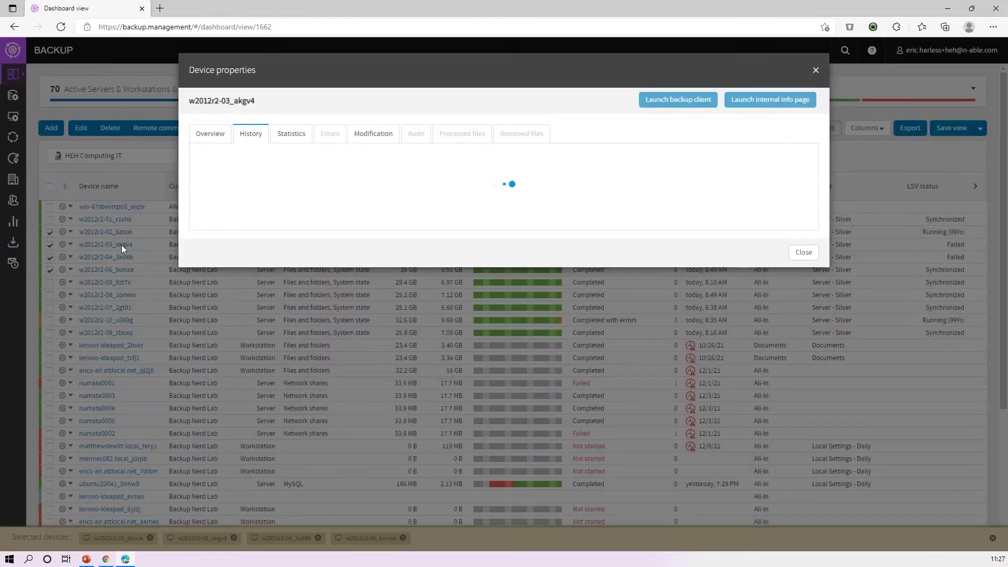
# Step: Launch w2012r2-03_akgv4's backup client and add a new archiving rule, Archiving 1, under Preferences
pyautogui.click(687, 100)
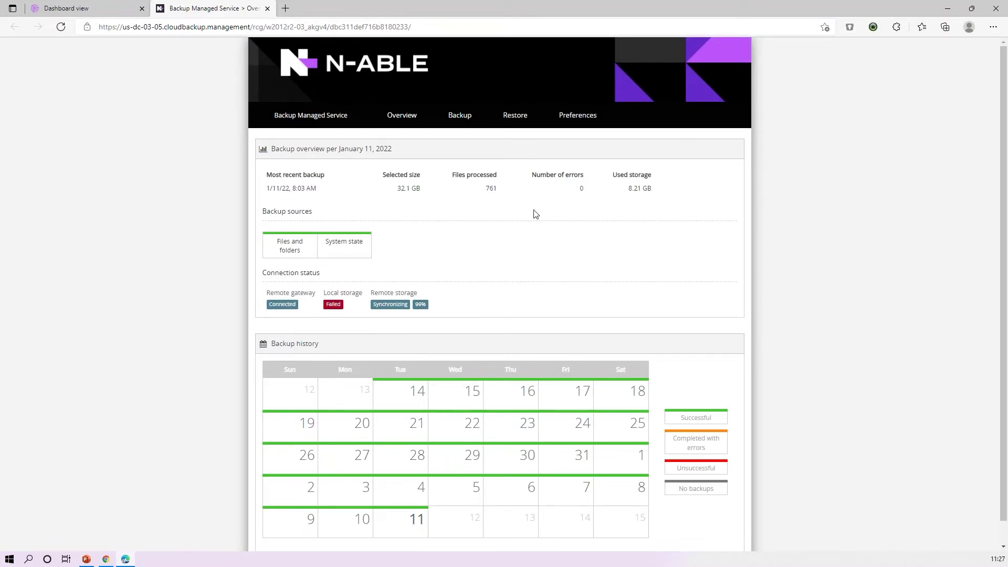
pyautogui.click(577, 116)
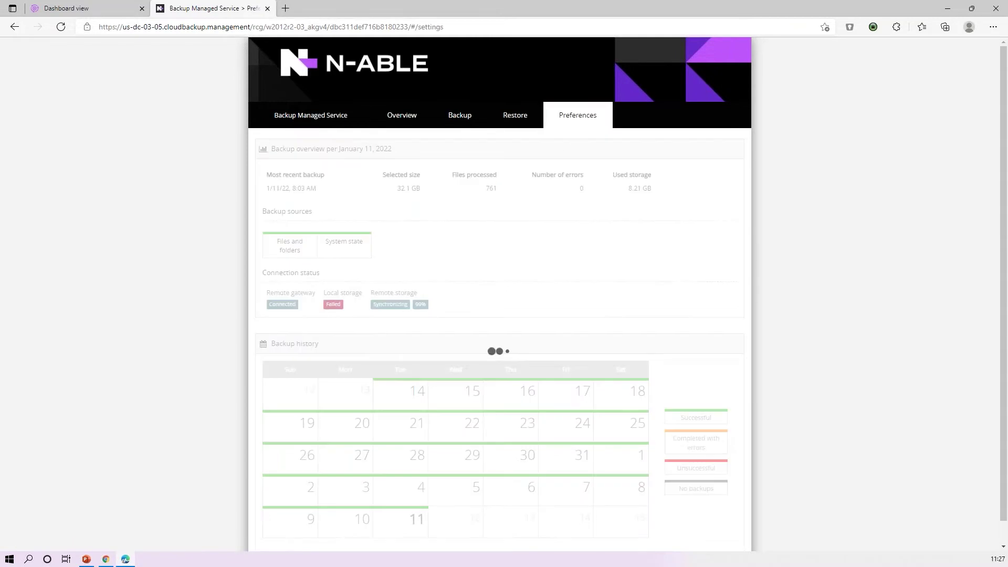
pyautogui.click(282, 240)
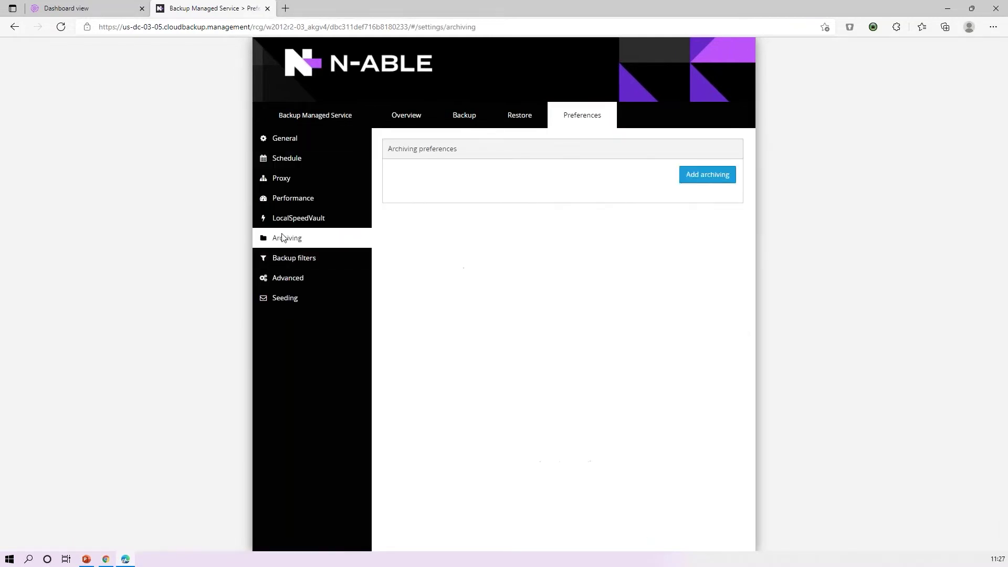
pyautogui.click(705, 175)
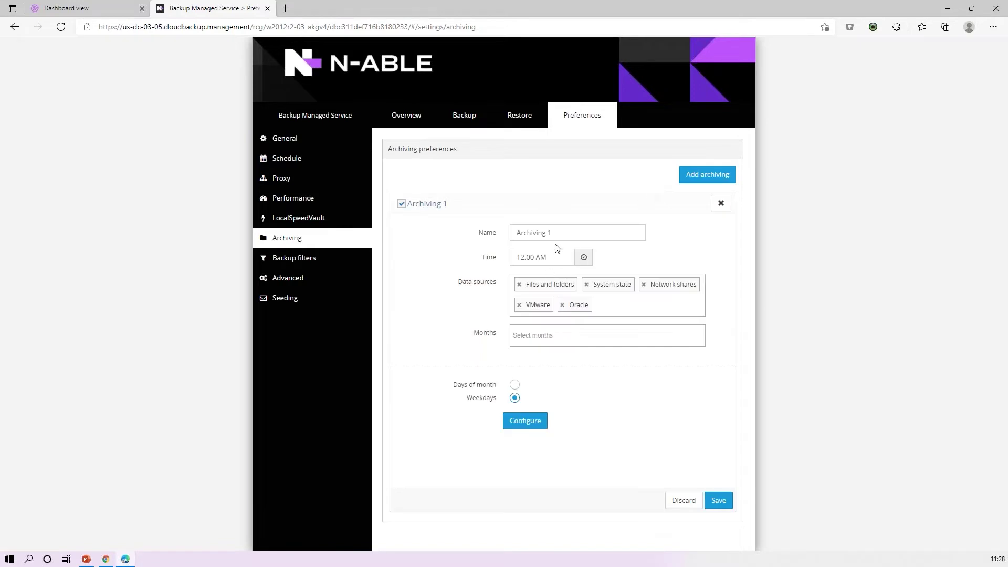
# Step: Keep Archiving 1's time at 12:00 AM and limit data sources to Files and folders and Network shares
pyautogui.moveTo(555, 258); pyautogui.dragTo(515, 257)
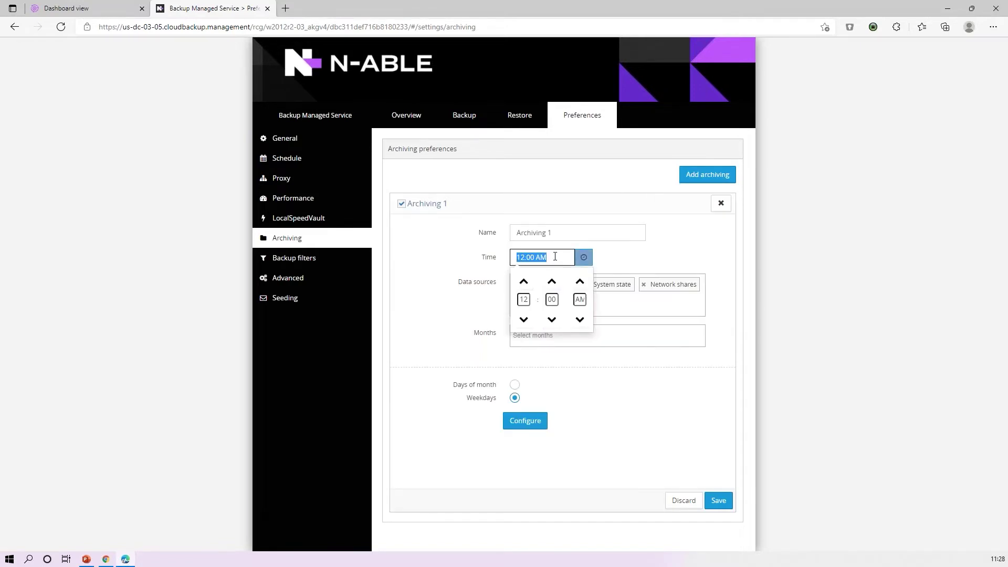
pyautogui.click(625, 265)
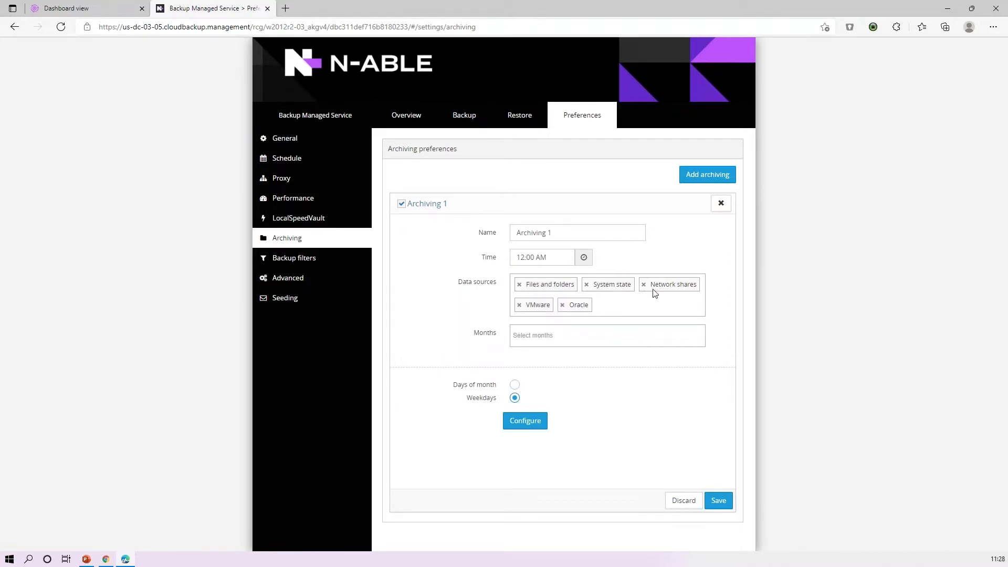
pyautogui.click(586, 285)
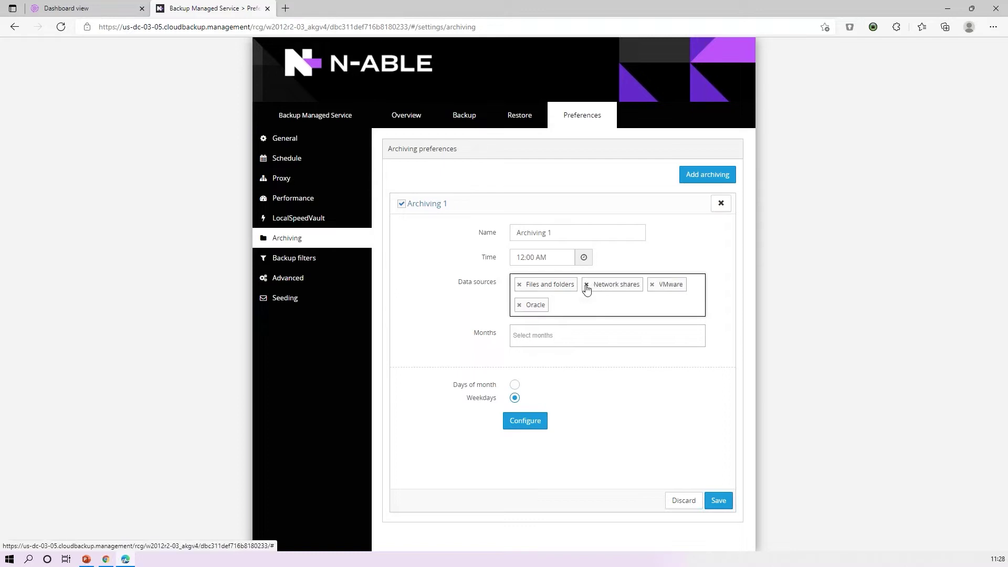
pyautogui.click(653, 285)
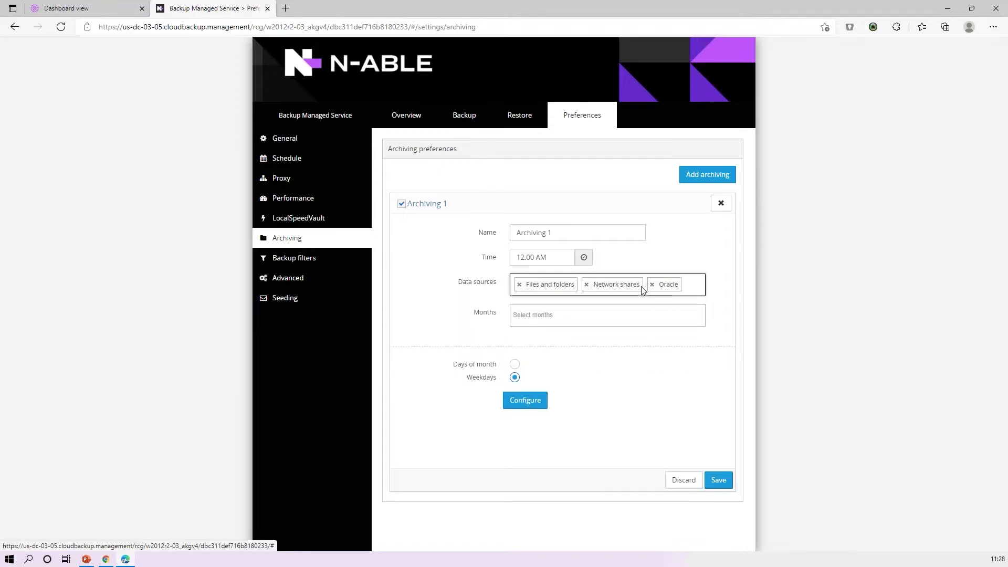
pyautogui.click(653, 285)
# Step: Set the rule's months to All months, replacing January, March and June
pyautogui.click(573, 315)
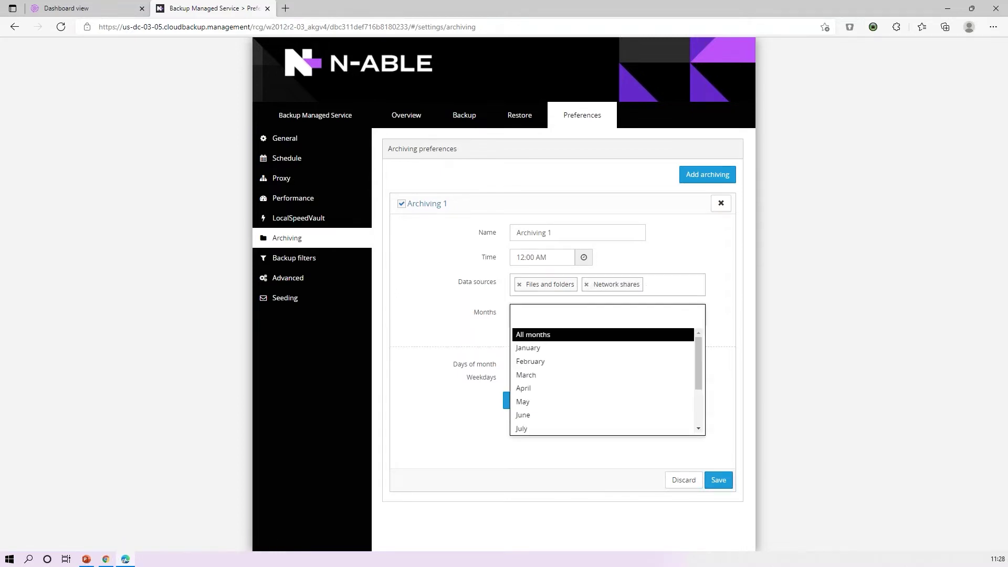
pyautogui.click(529, 349)
pyautogui.click(558, 316)
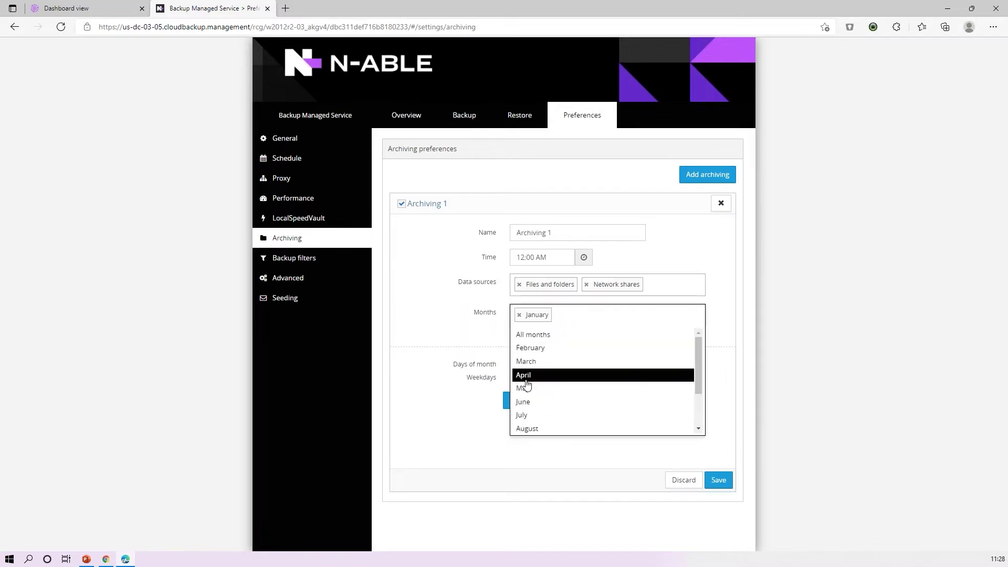
pyautogui.click(530, 368)
pyautogui.click(572, 317)
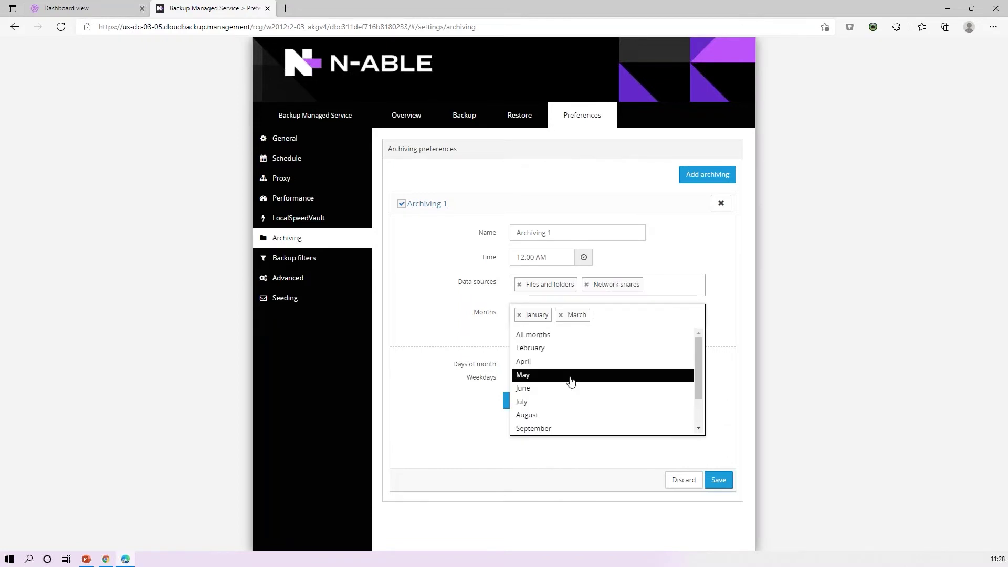
pyautogui.click(572, 389)
pyautogui.click(644, 318)
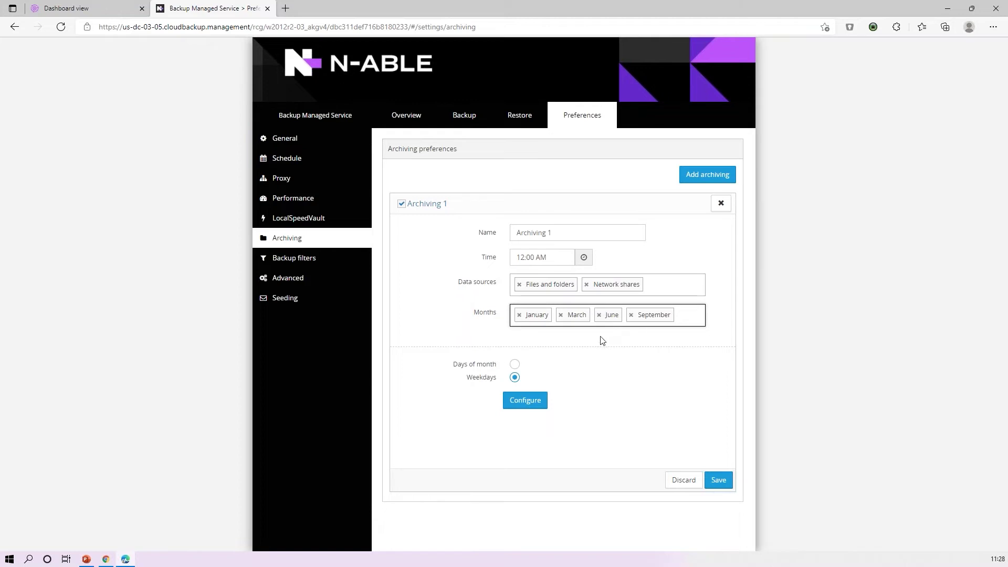
pyautogui.click(690, 316)
pyautogui.click(549, 335)
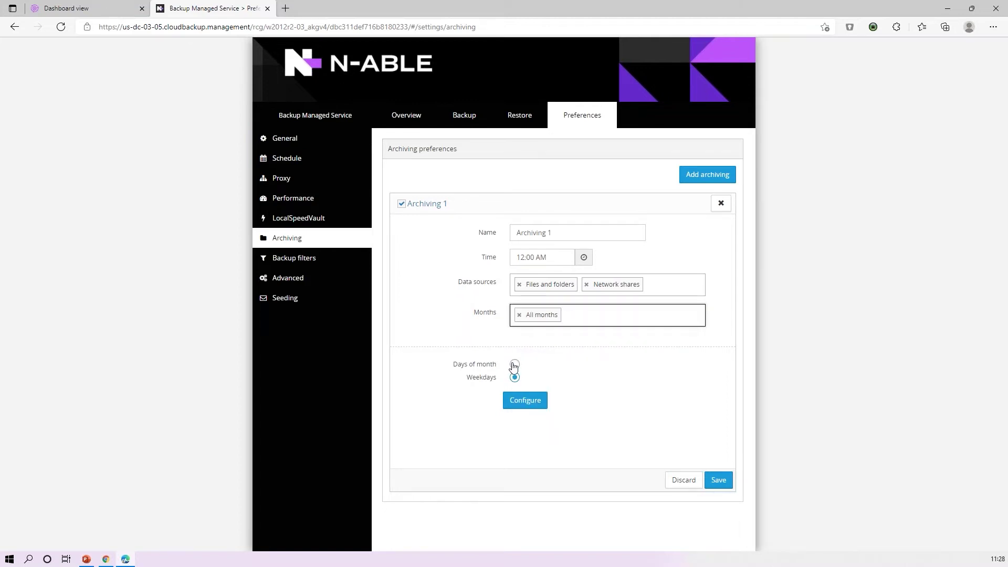
# Step: Try third and last week options in the weekday schedule, settling on Every week
pyautogui.click(521, 401)
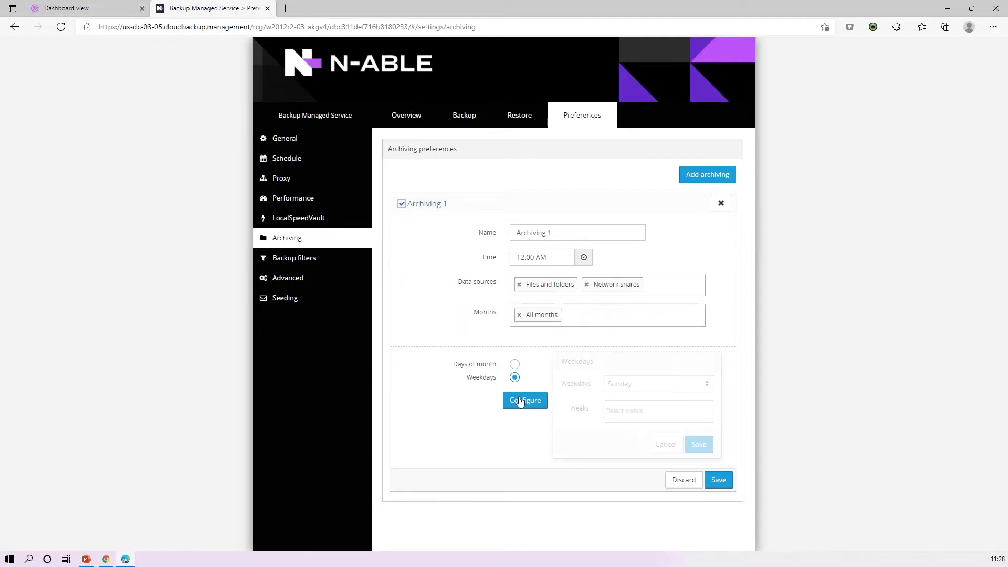
pyautogui.click(638, 411)
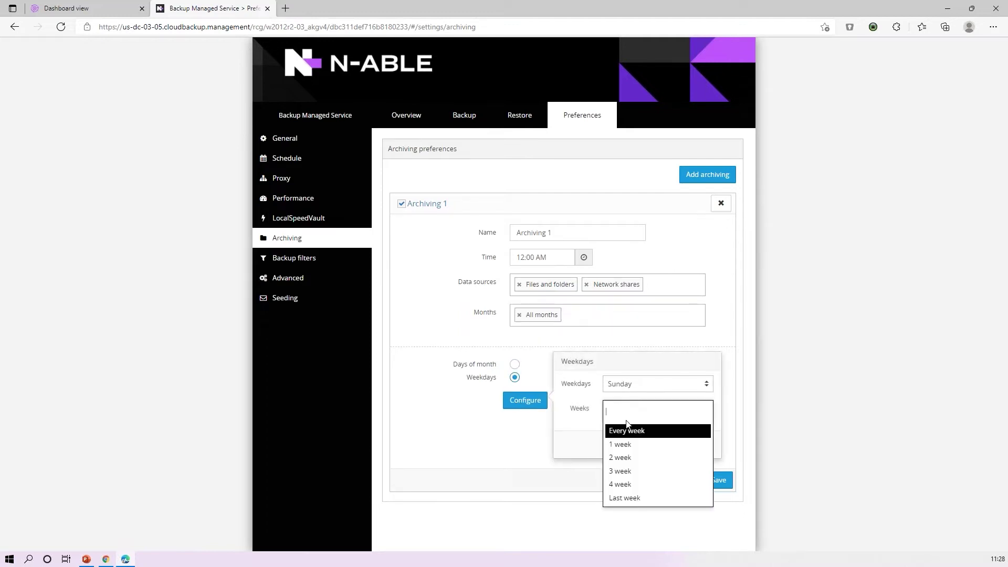
pyautogui.click(621, 471)
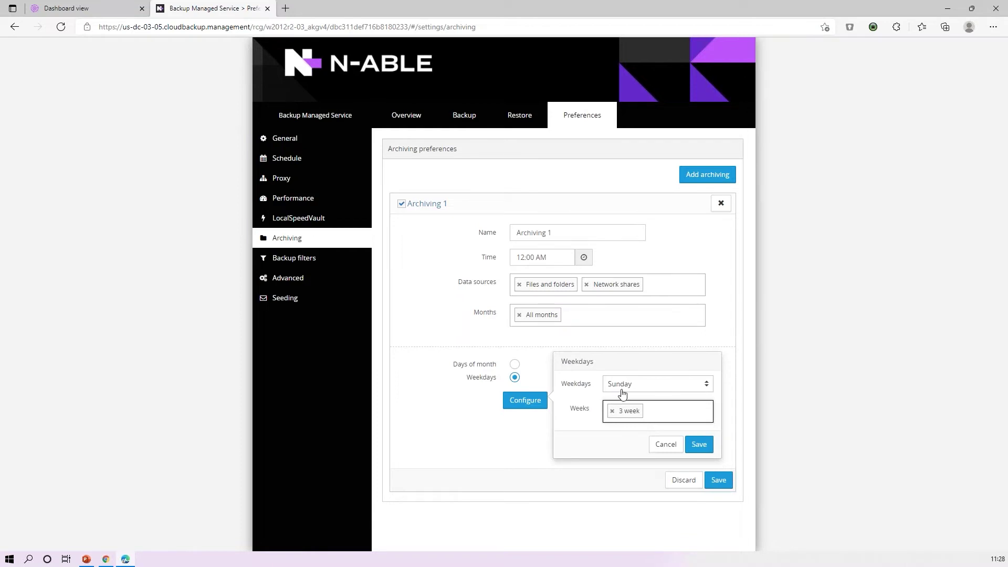
pyautogui.click(649, 399)
pyautogui.click(653, 412)
pyautogui.click(632, 482)
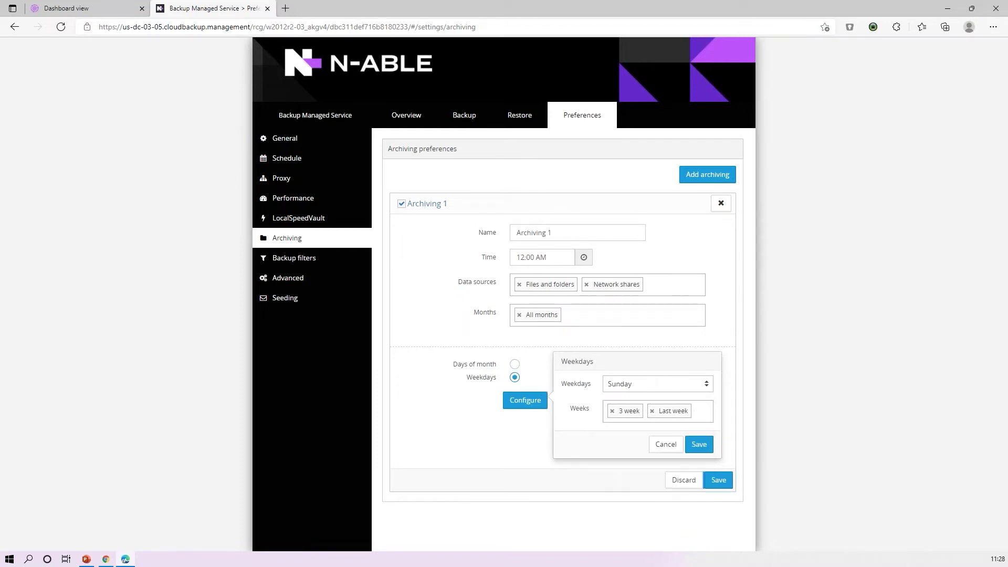
pyautogui.click(682, 414)
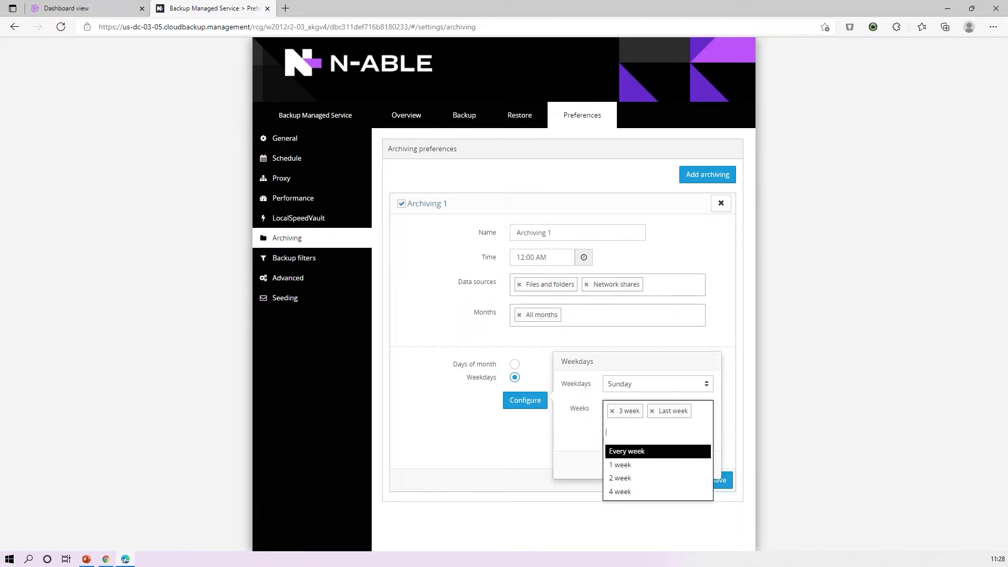
pyautogui.click(610, 451)
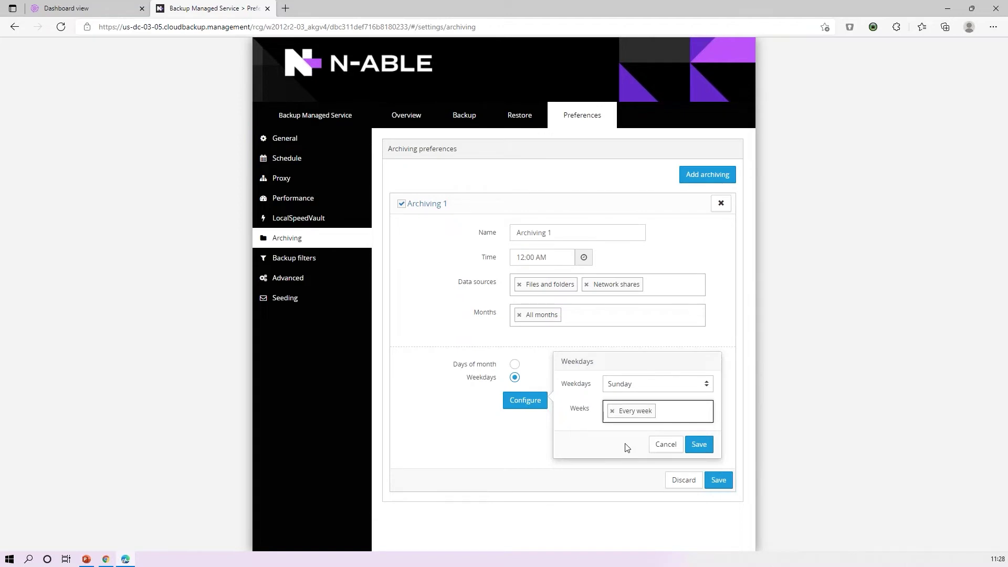
# Step: Switch Archiving 1 to a Days of month schedule on the Last day and save
pyautogui.click(515, 365)
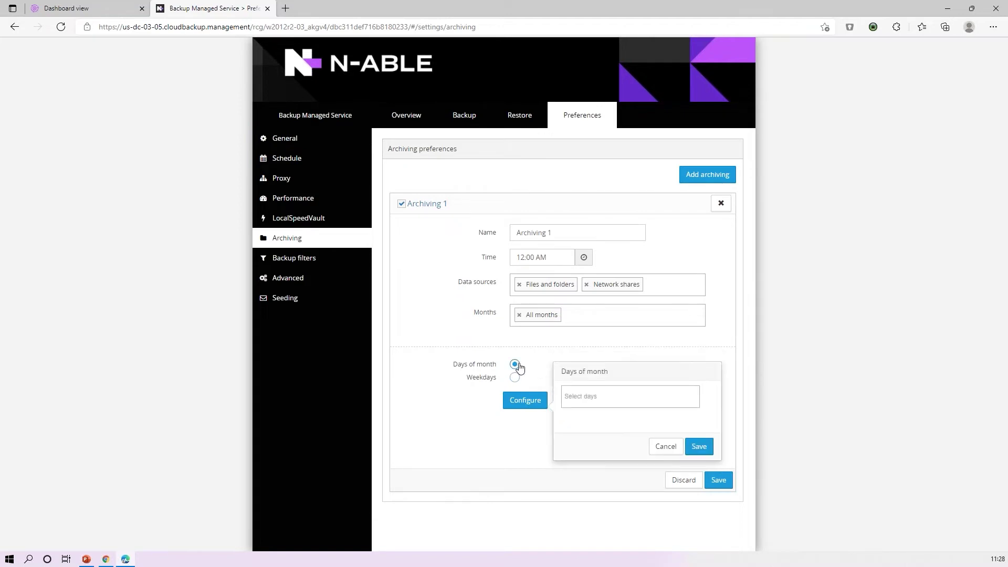
pyautogui.click(596, 396)
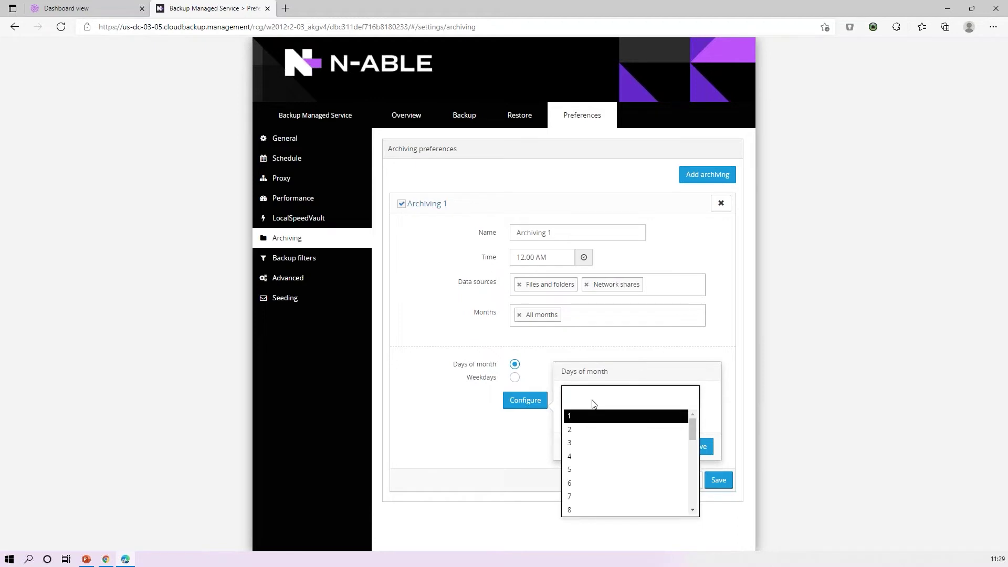
pyautogui.moveTo(691, 428); pyautogui.dragTo(691, 488)
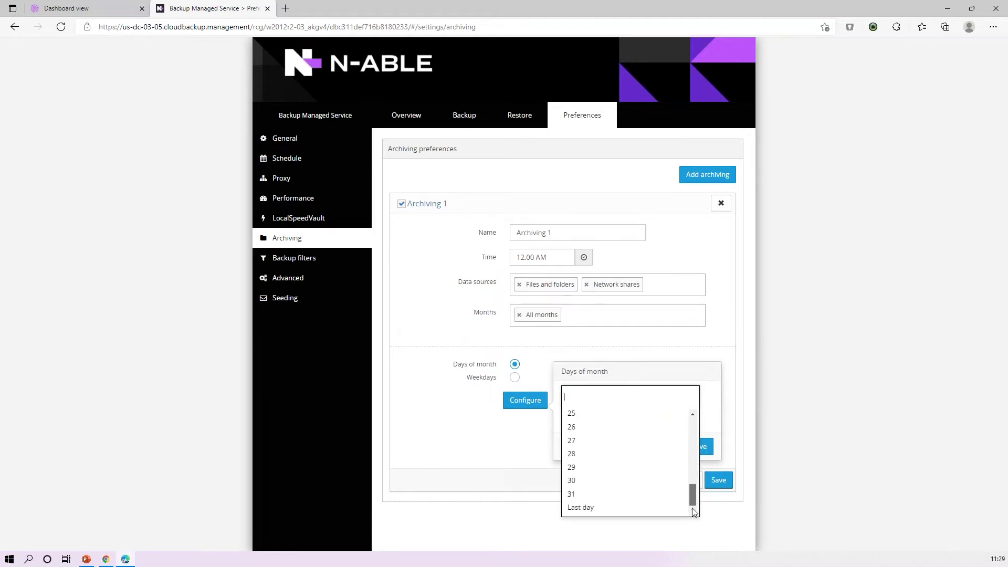
pyautogui.click(580, 508)
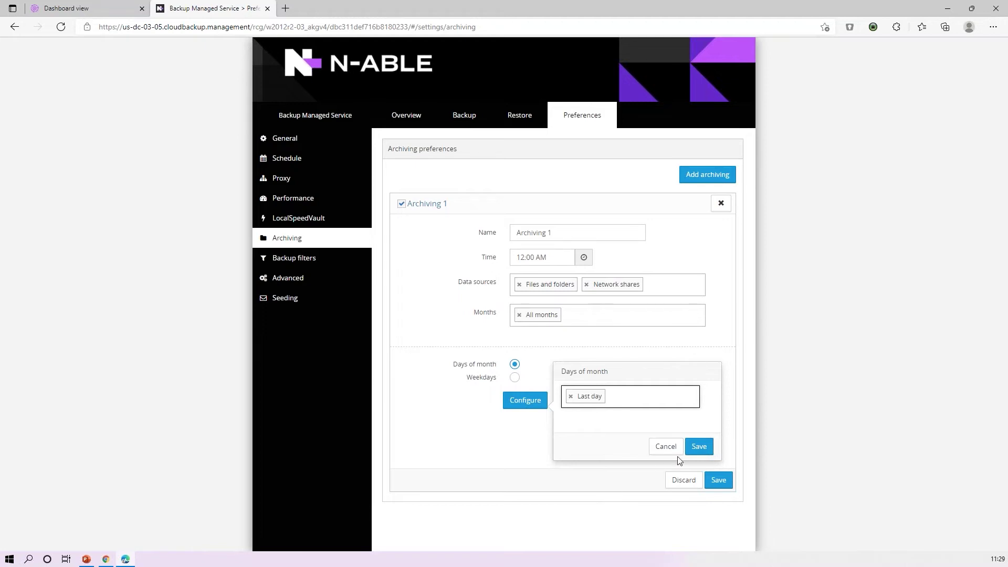
pyautogui.click(701, 447)
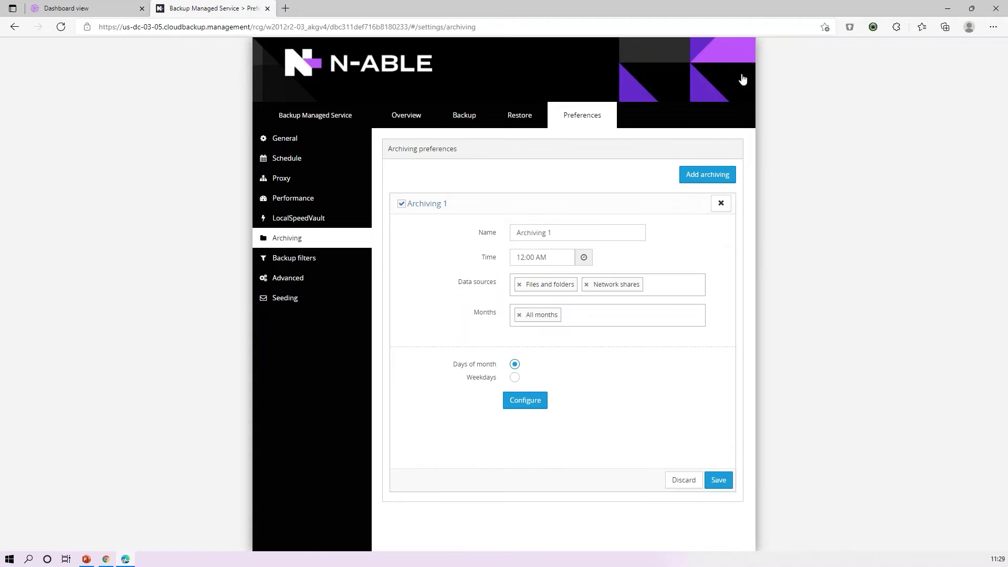
# Step: Return to the management console and close the Device properties dialog
pyautogui.click(84, 9)
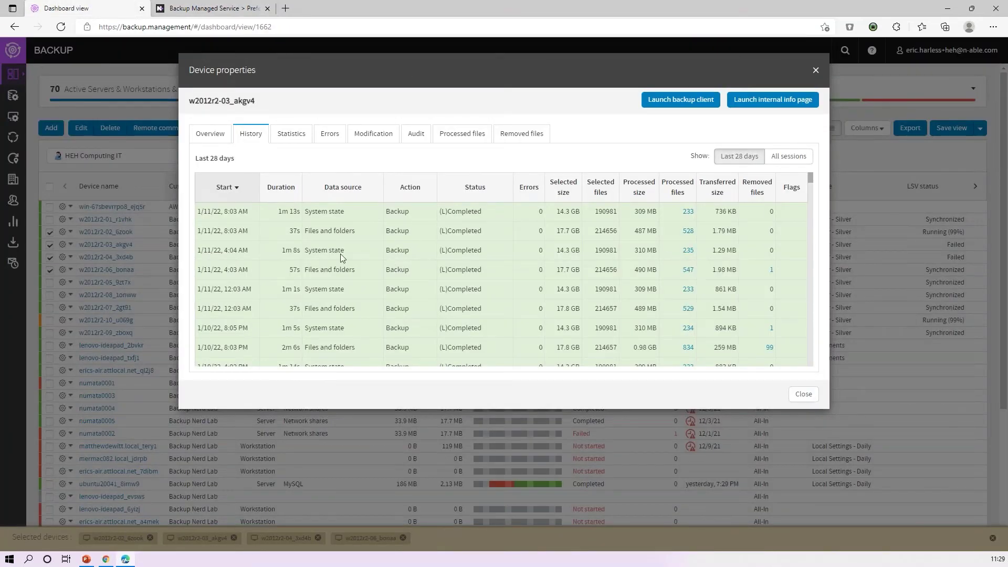
pyautogui.click(158, 176)
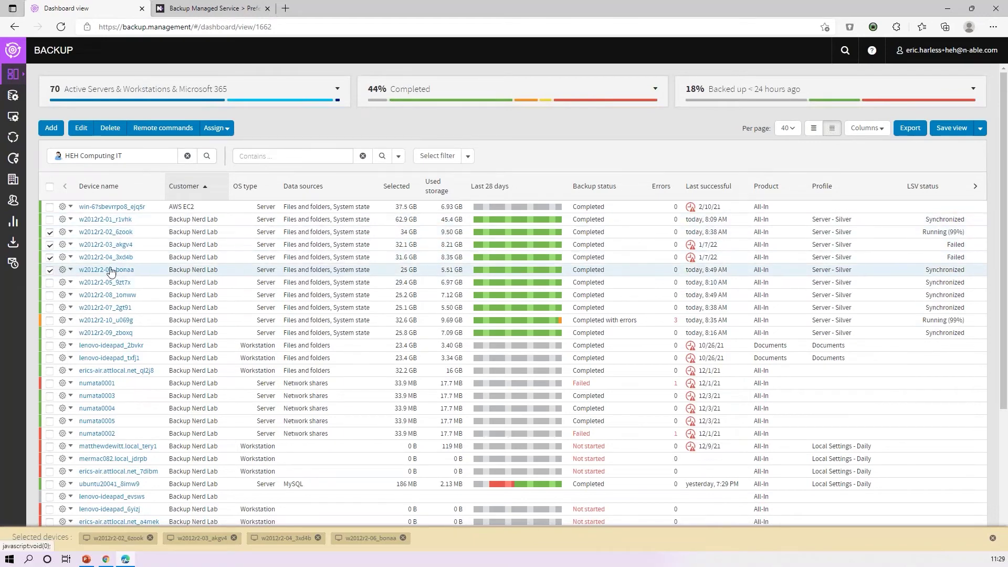
# Step: Choose the Set backup archiving remote command for the selected devices and copy the datasources parameter name
pyautogui.click(166, 130)
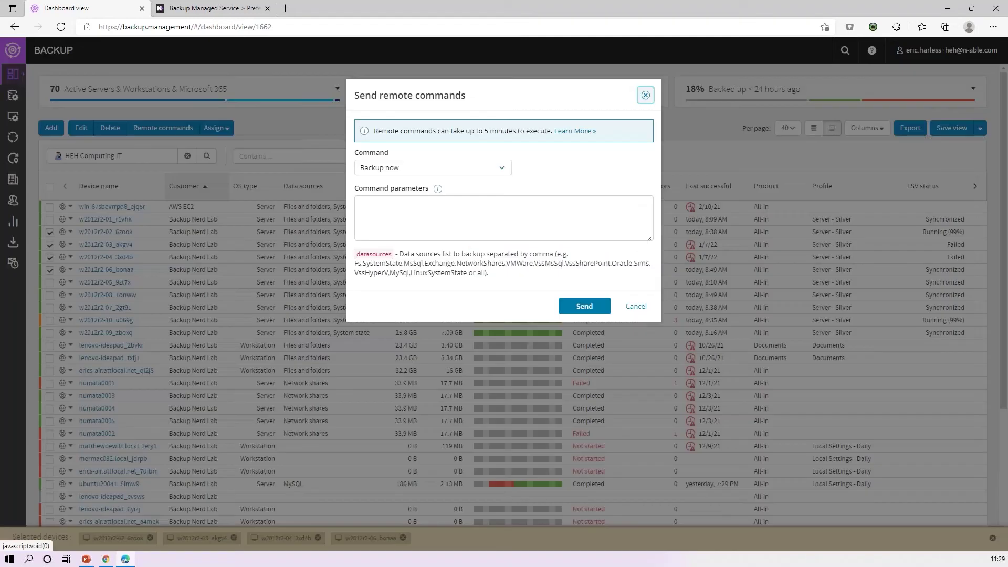
pyautogui.click(497, 171)
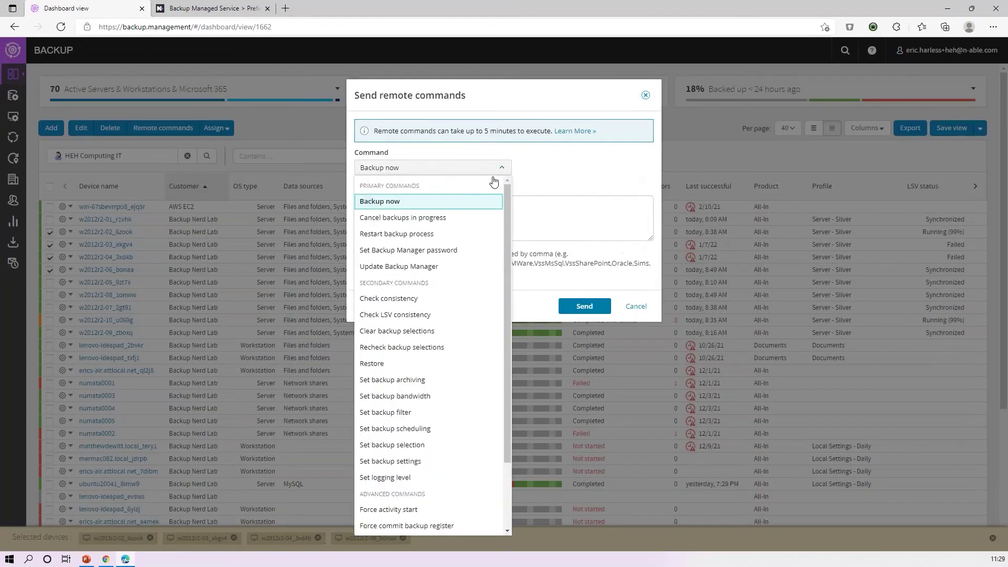
pyautogui.click(396, 381)
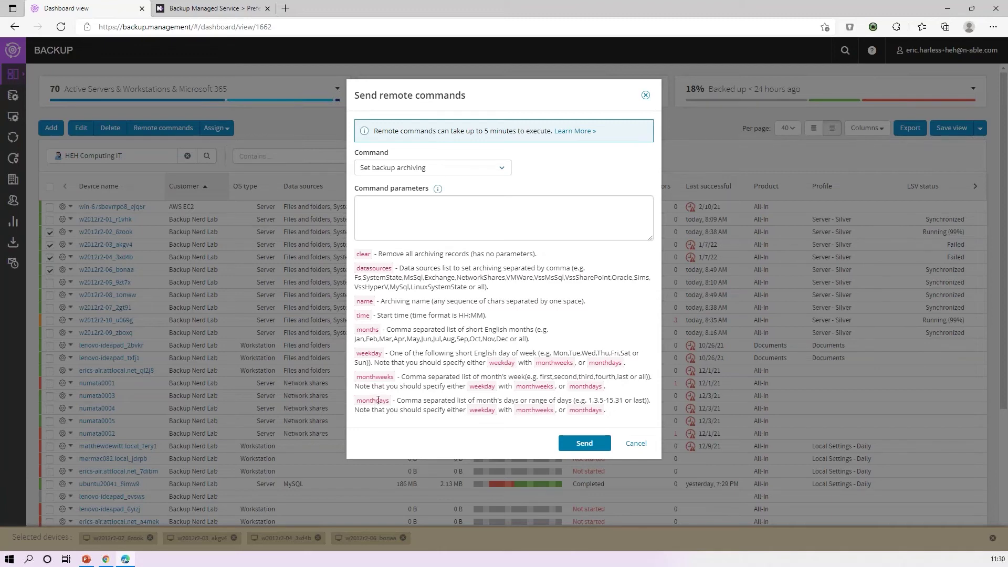
pyautogui.doubleClick(372, 267)
pyautogui.hotkey('ctrl', 'c')
# Step: Enter parameters datasources all, name EOM and time 01:00 on separate lines
pyautogui.click(394, 197)
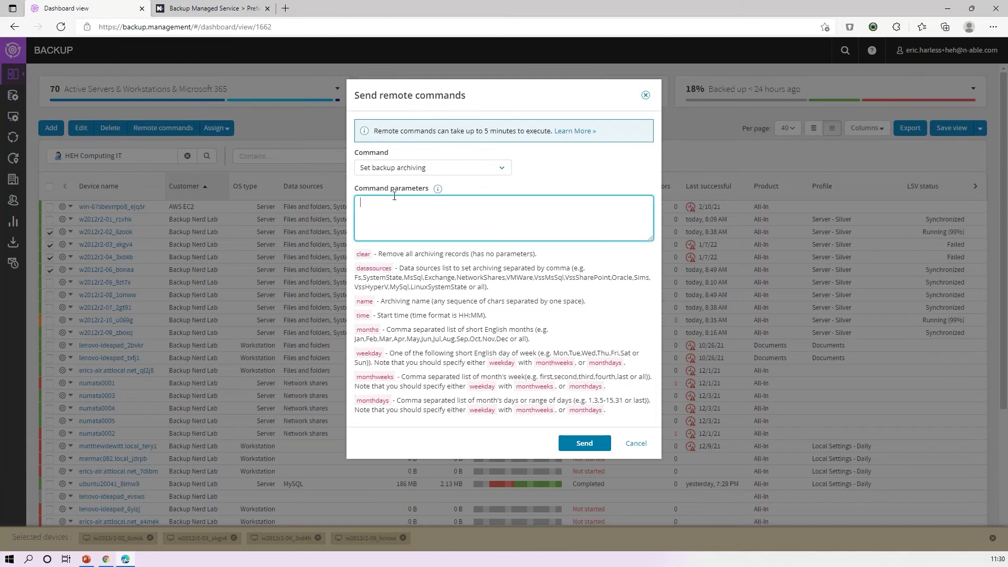
pyautogui.hotkey('ctrl', 'v')
pyautogui.write('all')
pyautogui.press('Return')
pyautogui.write('name EOM')
pyautogui.press('Return')
pyautogui.write('time 01:00')
# Step: Add months all and monthdays last, copying the parameter names from the help text
pyautogui.moveTo(356, 329); pyautogui.dragTo(381, 329)
pyautogui.hotkey('ctrl', 'c')
pyautogui.click(367, 231)
pyautogui.press('Return')
pyautogui.hotkey('ctrl', 'v')
pyautogui.write('all')
pyautogui.doubleClick(368, 398)
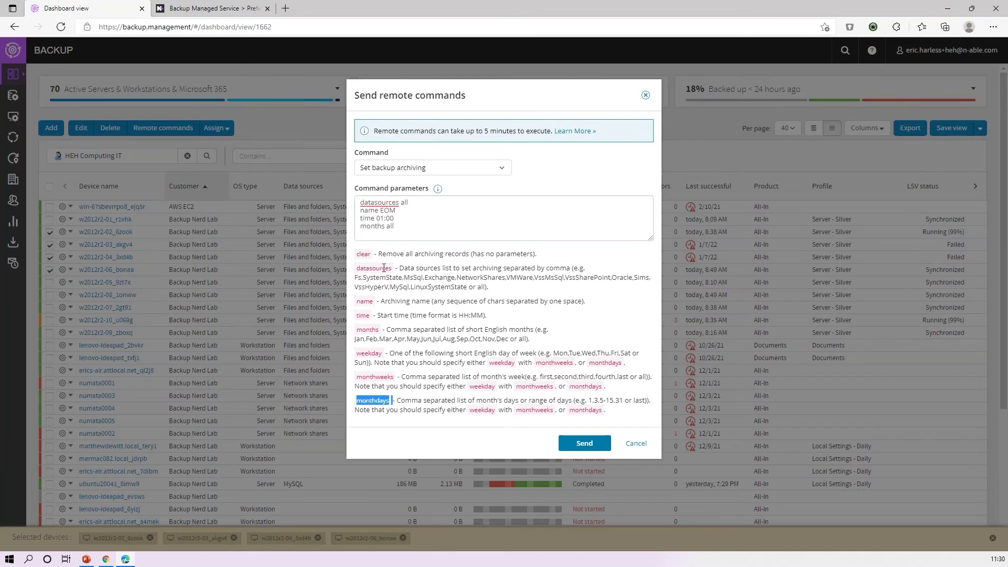
pyautogui.click(374, 239)
pyautogui.press('Return')
pyautogui.hotkey('ctrl', 'v')
pyautogui.write('las')
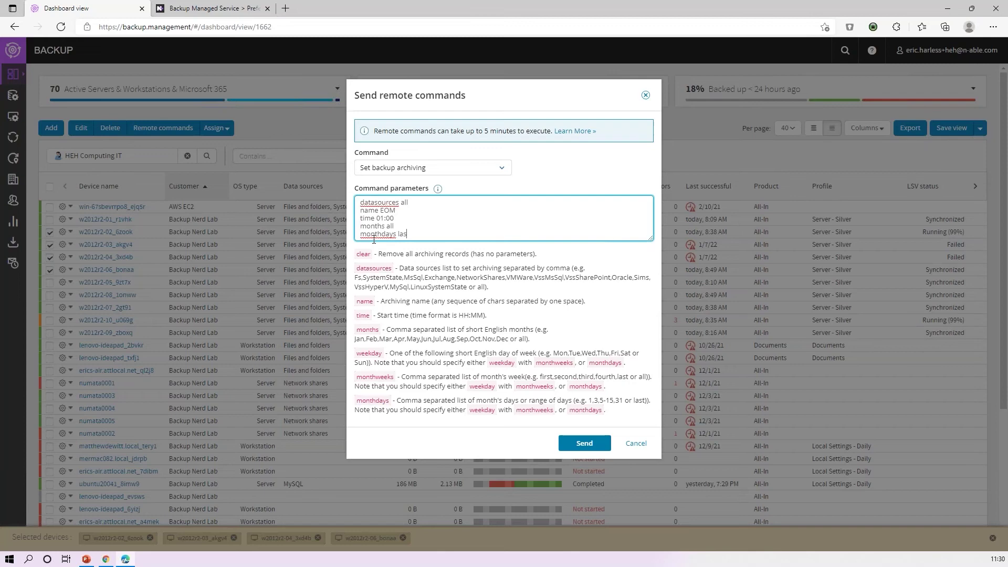
pyautogui.moveTo(438, 238); pyautogui.dragTo(331, 196)
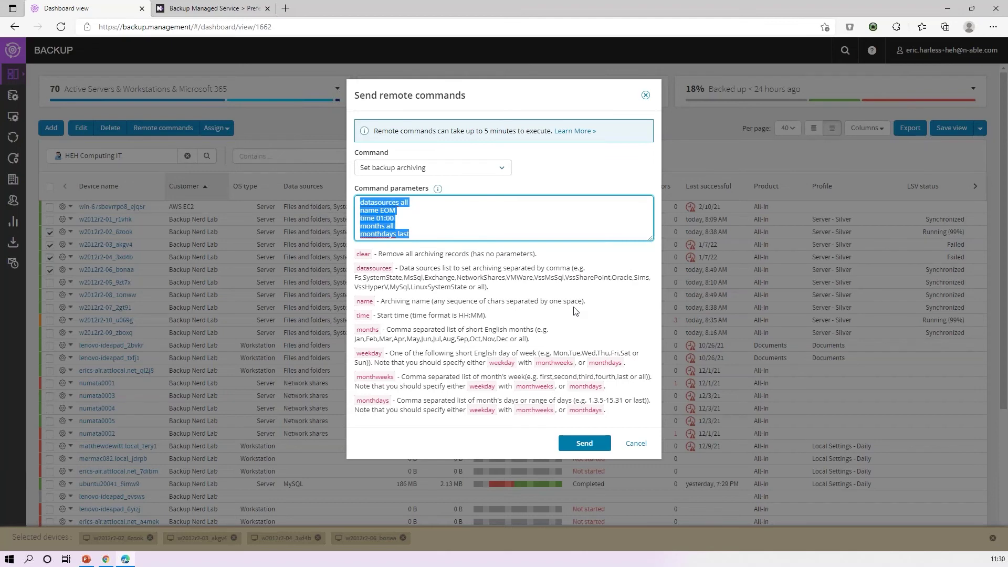
# Step: Send the 'Set backup archiving' remote command to the selected devices and let it execute
pyautogui.click(581, 447)
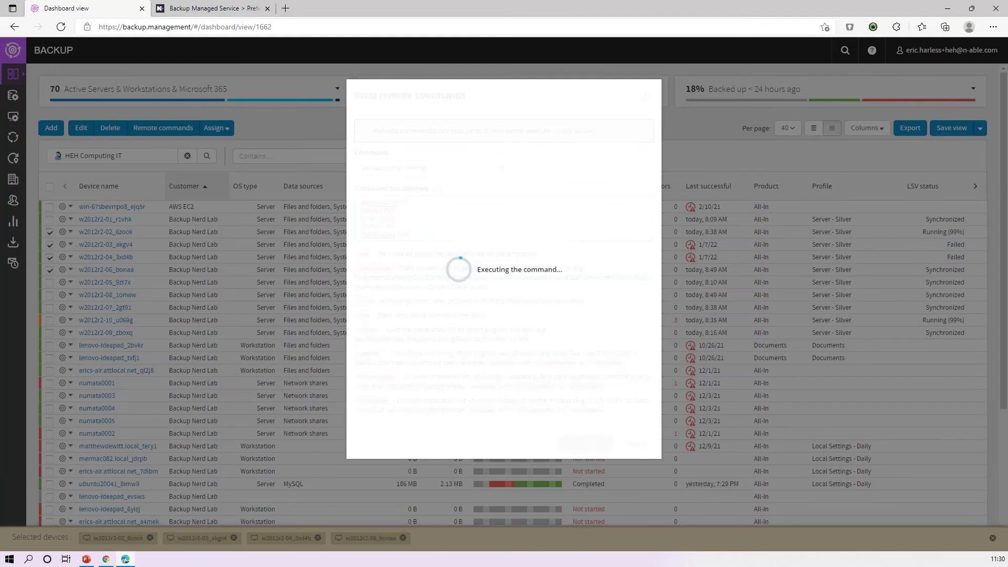